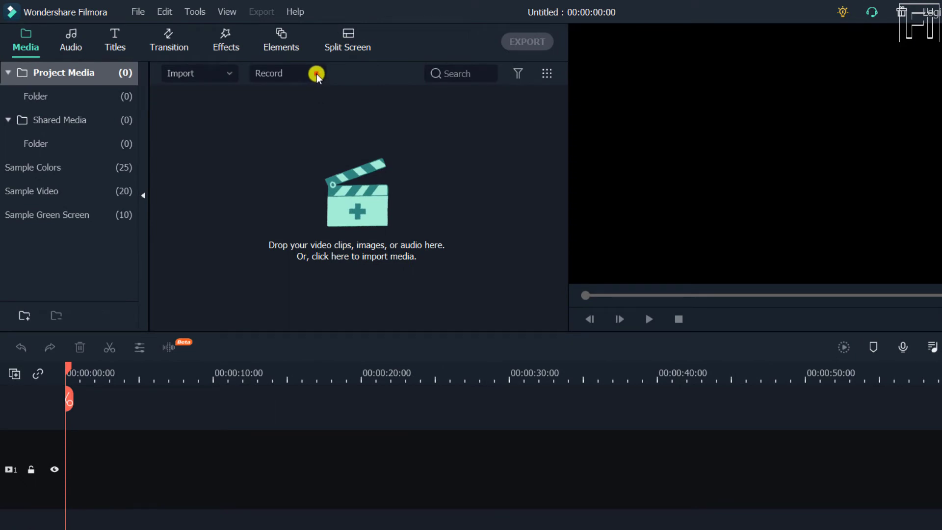
# Step: Launch Record PC Screen from the Record menu to open Wondershare Screen Recorder
pyautogui.click(316, 74)
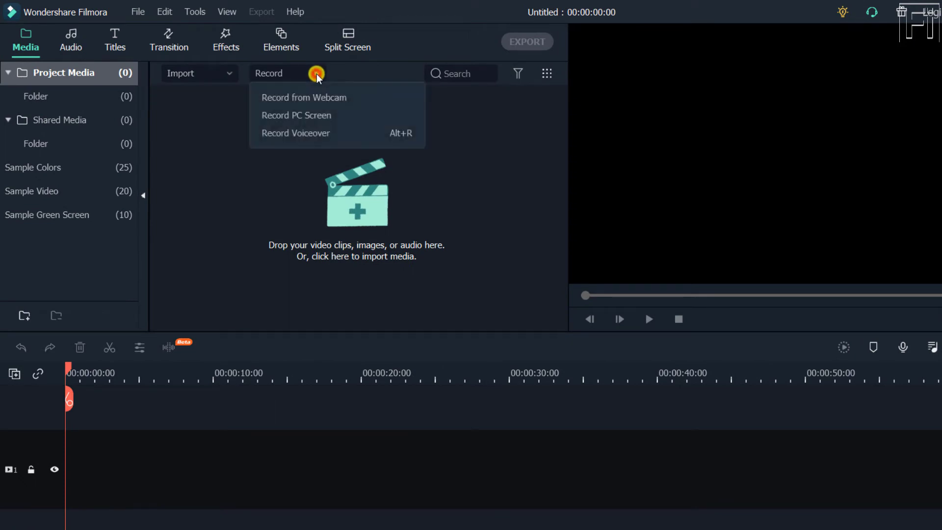
pyautogui.click(296, 114)
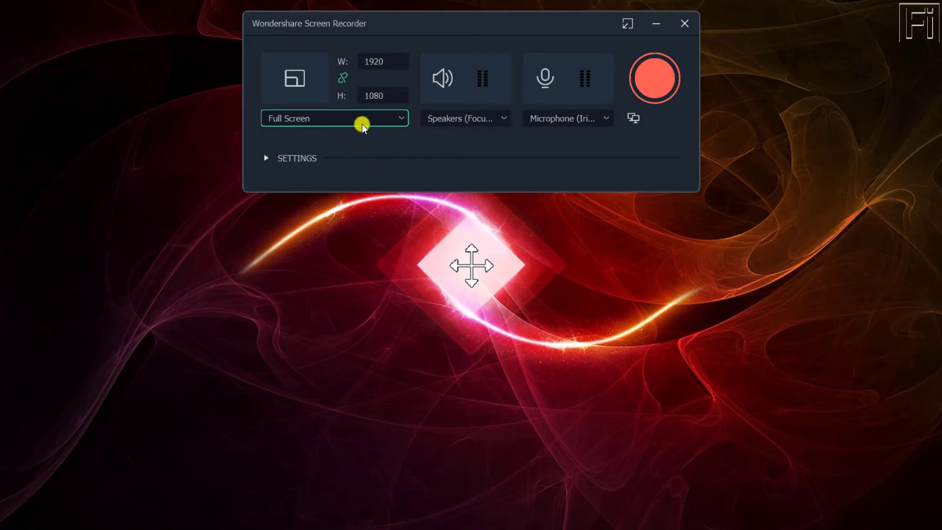
# Step: Keep Full Screen and current speakers, and set the microphone to Analogue 1 + 2 (Focusrite Usb Audio)
pyautogui.click(399, 119)
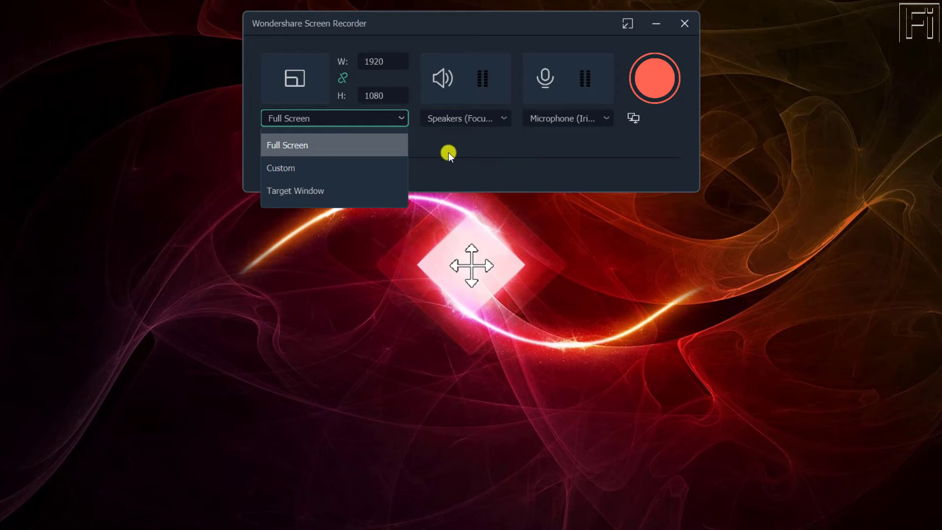
pyautogui.click(433, 22)
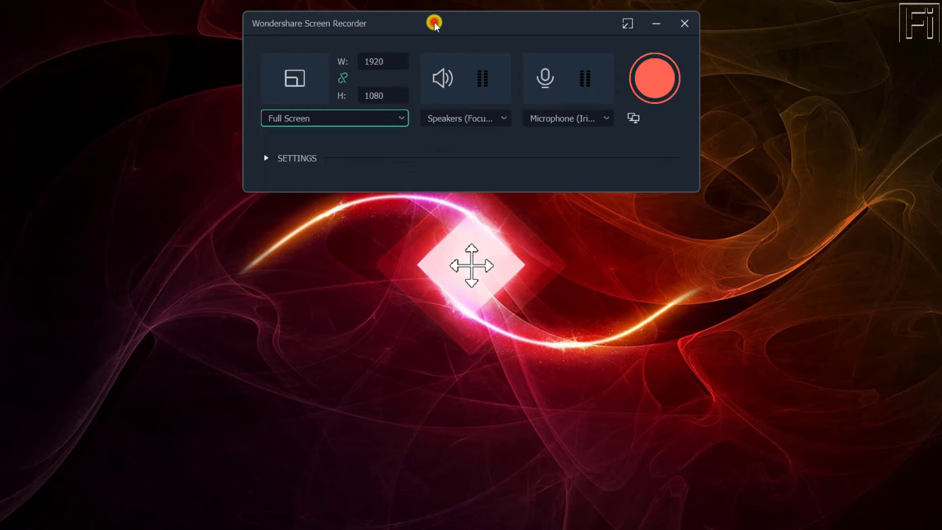
pyautogui.click(502, 118)
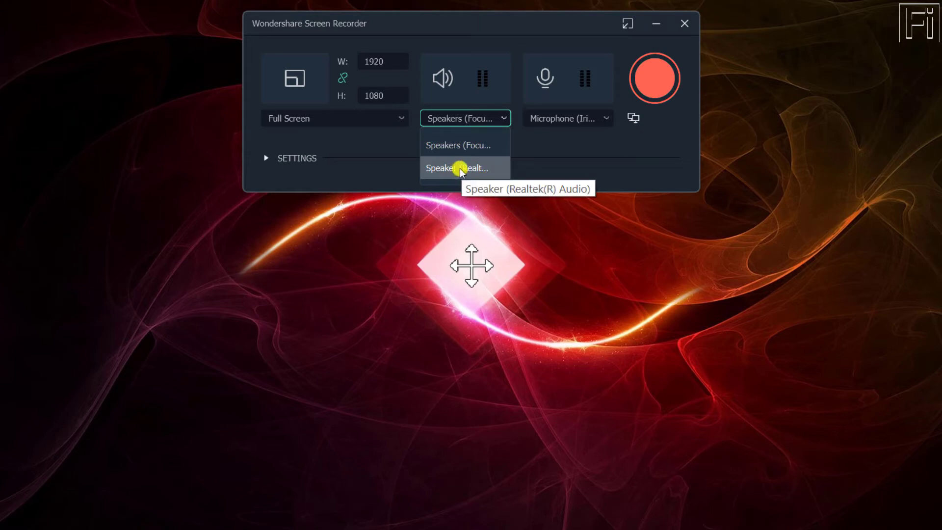
pyautogui.click(461, 138)
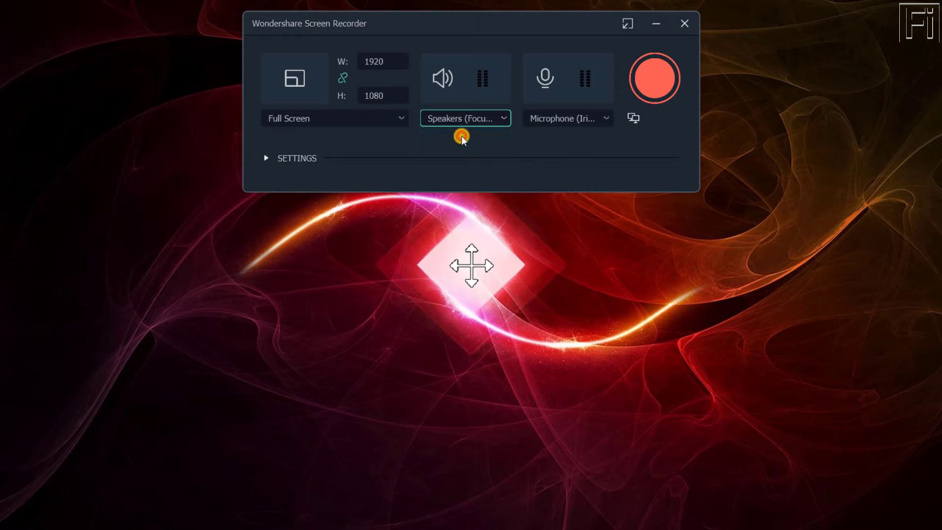
pyautogui.click(602, 119)
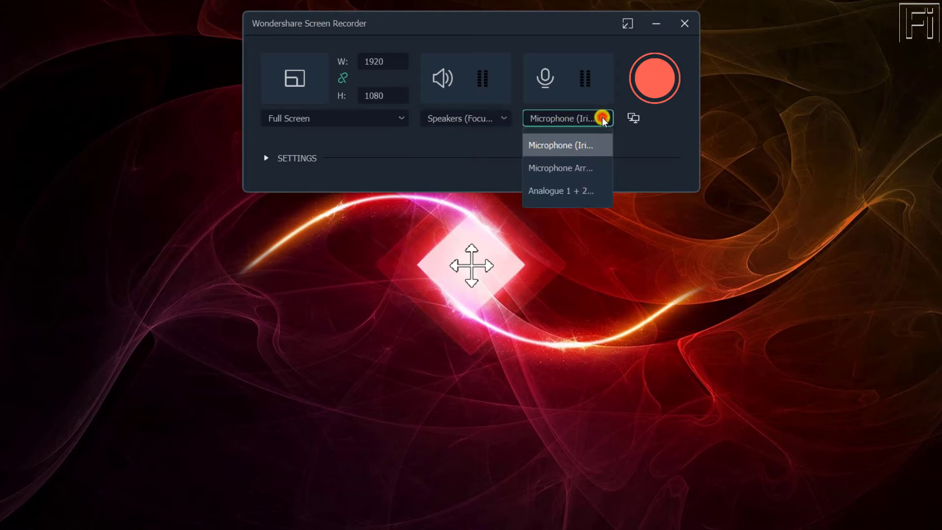
pyautogui.click(567, 191)
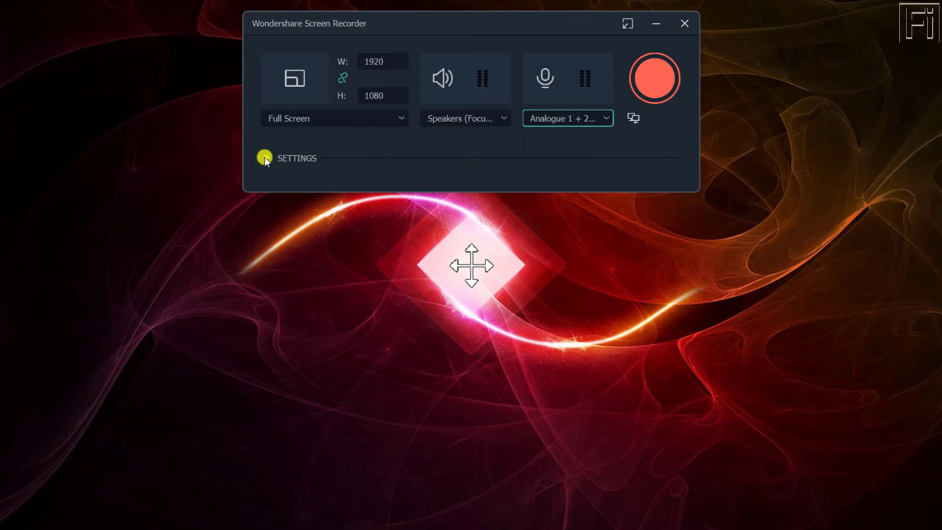
# Step: Expand the recorder settings and confirm 25 fps frame rate and Best quality
pyautogui.click(264, 157)
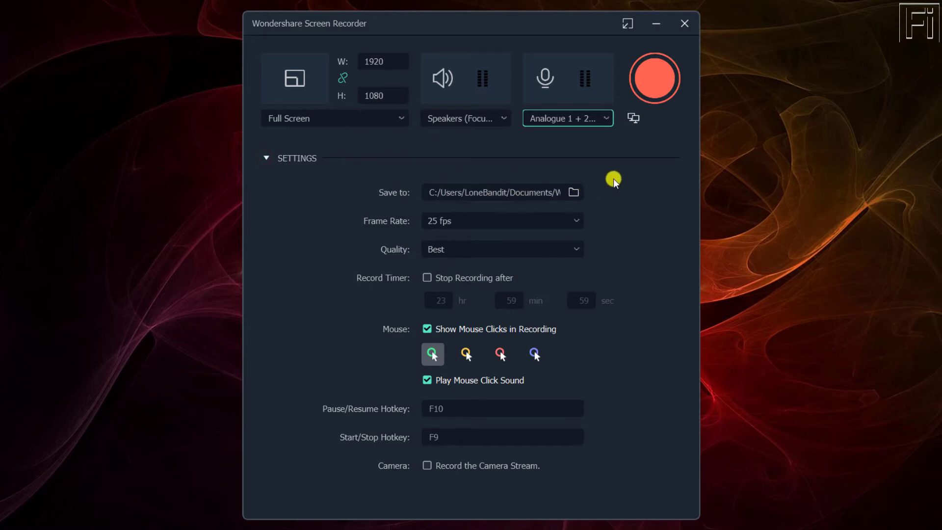
pyautogui.click(579, 221)
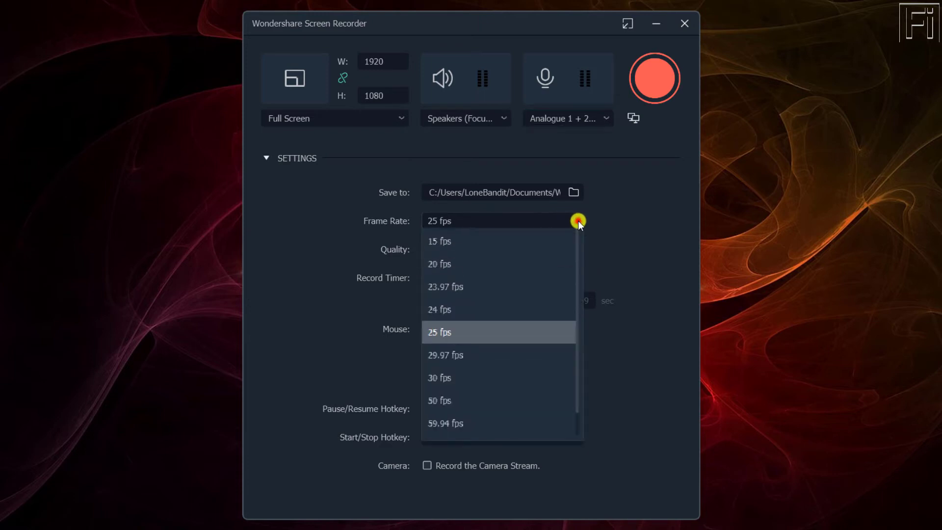
pyautogui.click(659, 207)
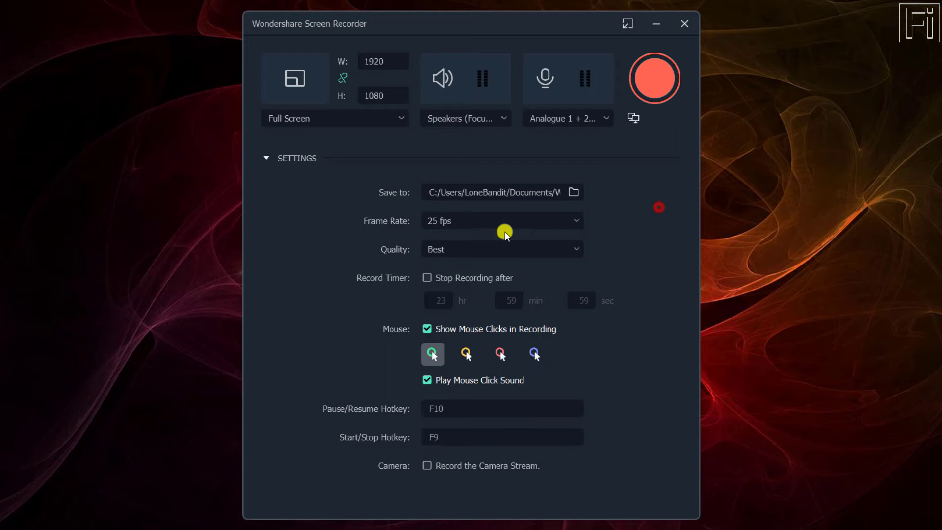
pyautogui.click(565, 248)
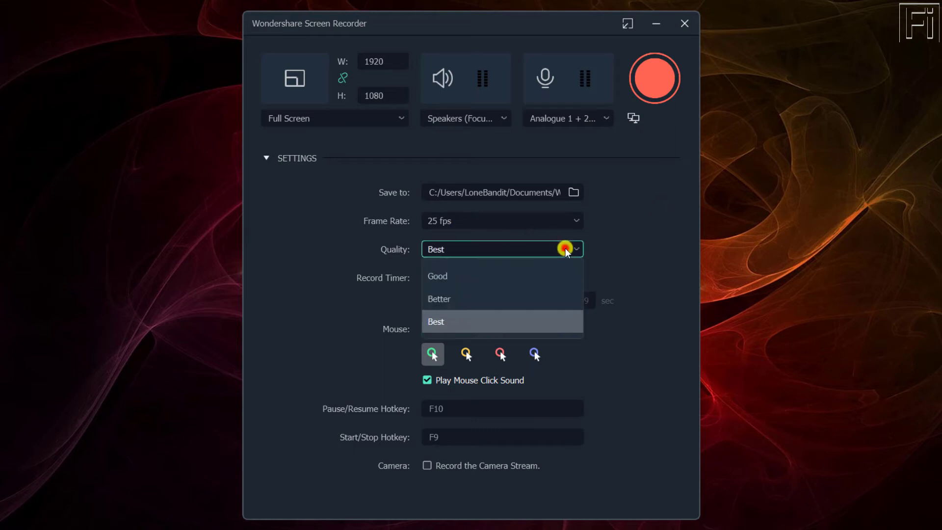
pyautogui.click(437, 321)
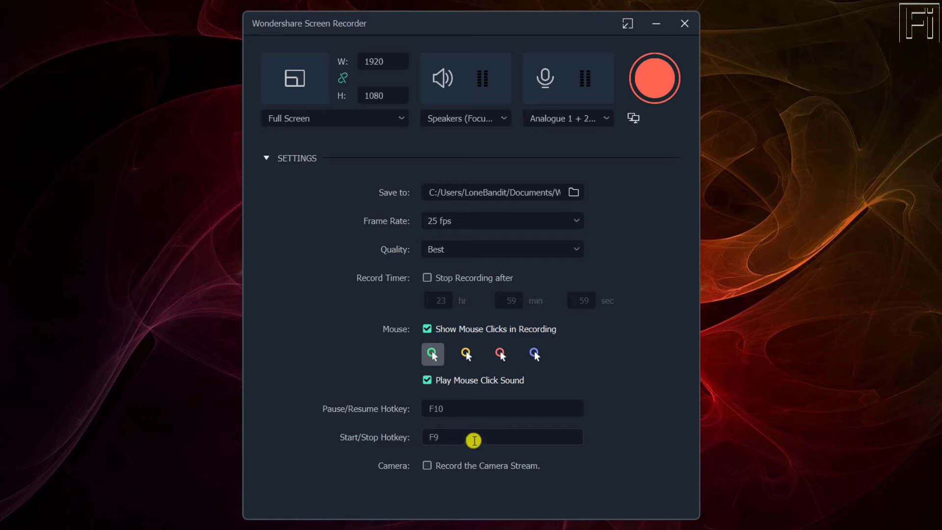
# Step: Enable Record the Camera Stream using the HP Wide Vision HD Camera
pyautogui.click(428, 467)
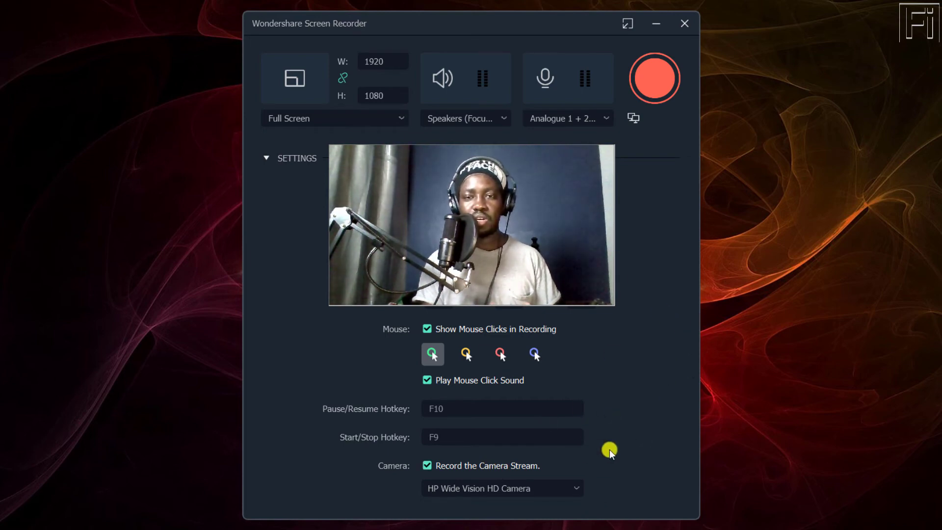
pyautogui.click(573, 491)
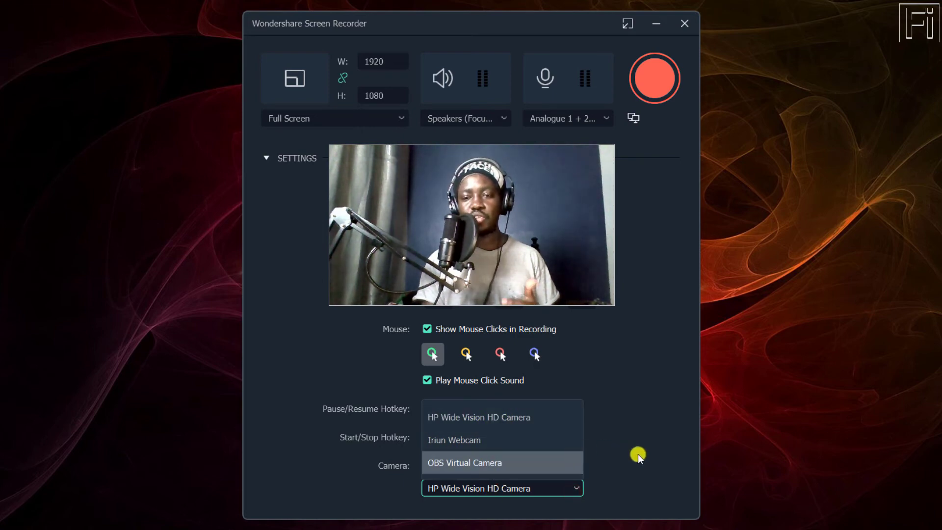
pyautogui.click(657, 469)
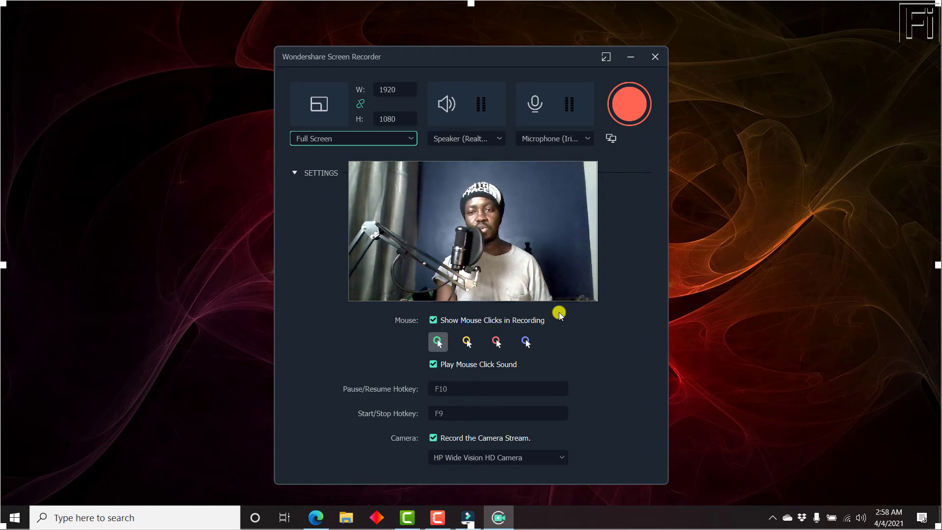
# Step: Drag the webcam preview into the bottom-right corner and shrink it to a small overlay
pyautogui.click(437, 200)
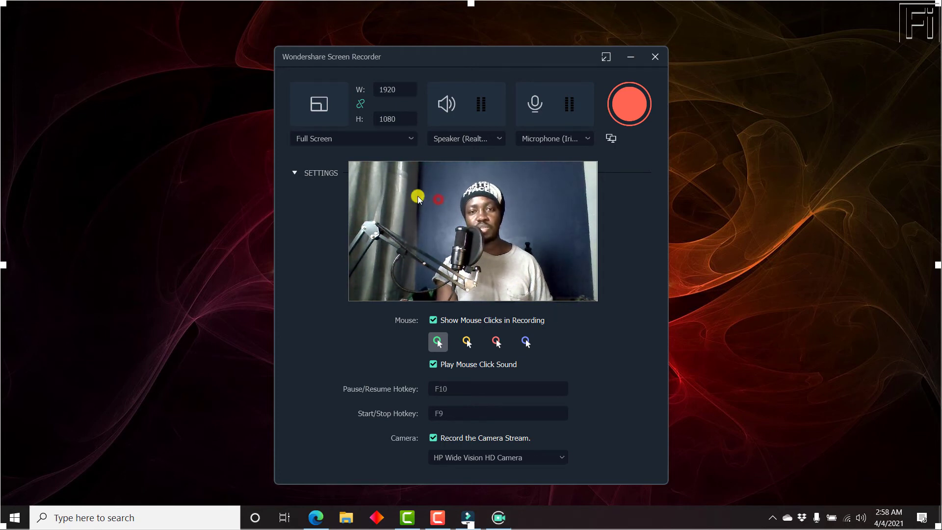
pyautogui.moveTo(410, 196); pyautogui.dragTo(749, 419)
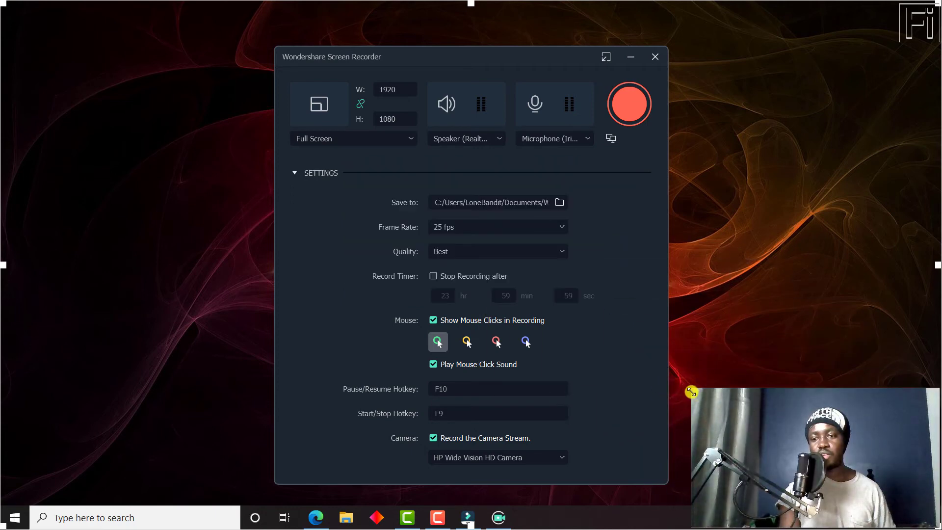
pyautogui.moveTo(691, 390); pyautogui.dragTo(770, 416)
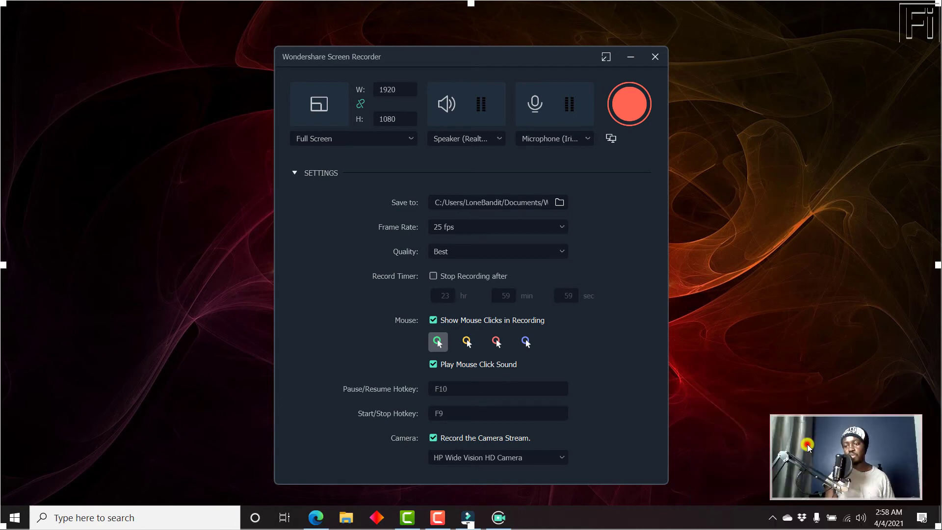
pyautogui.moveTo(808, 447); pyautogui.dragTo(823, 449)
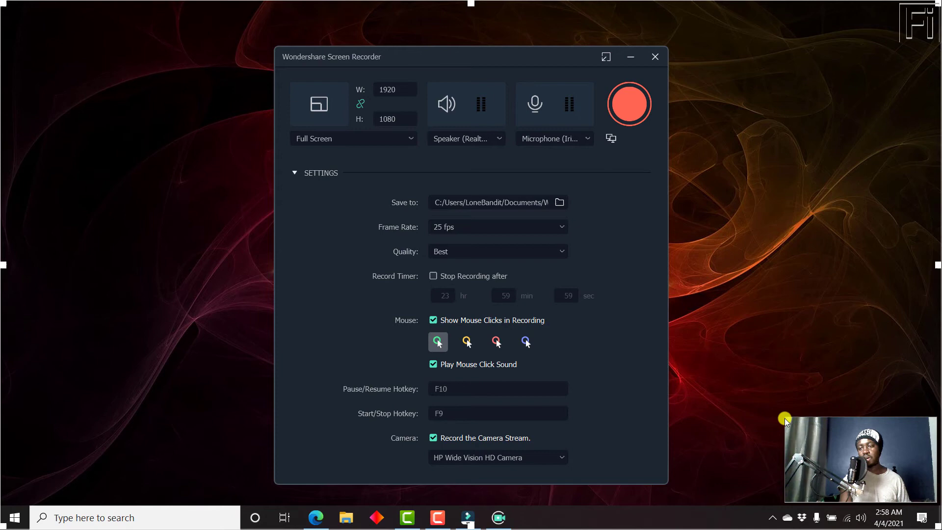
pyautogui.moveTo(785, 421); pyautogui.dragTo(851, 492)
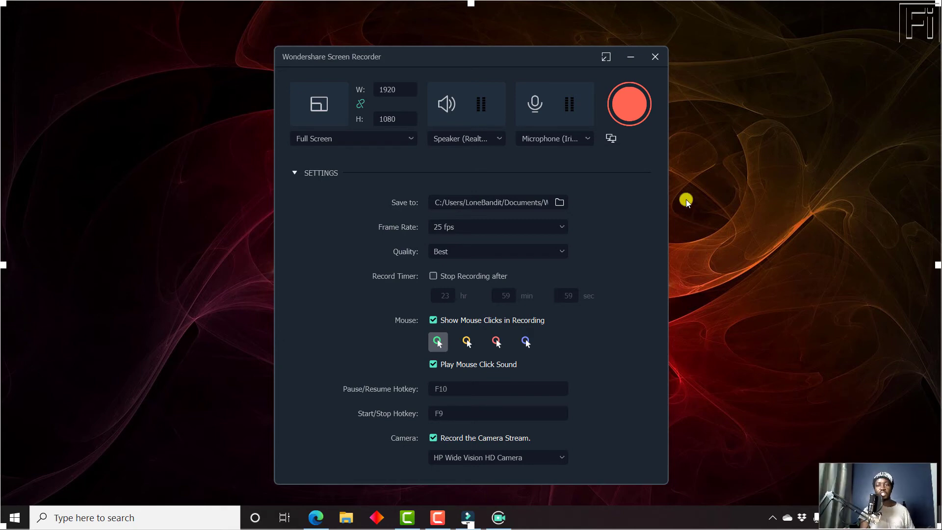
# Step: Record the screen while scrolling the Edge news feed, stopping the capture with F9
pyautogui.click(635, 105)
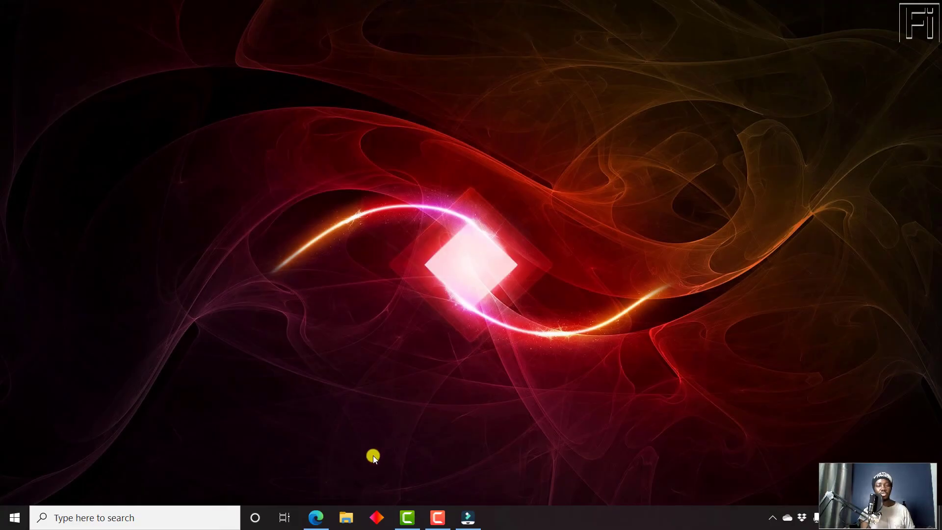
pyautogui.click(314, 520)
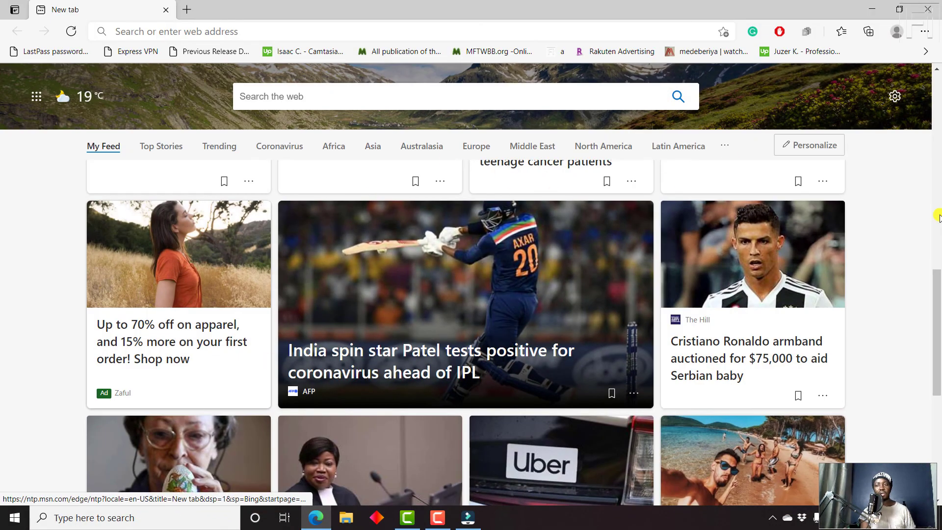
pyautogui.moveTo(938, 300); pyautogui.dragTo(938, 380)
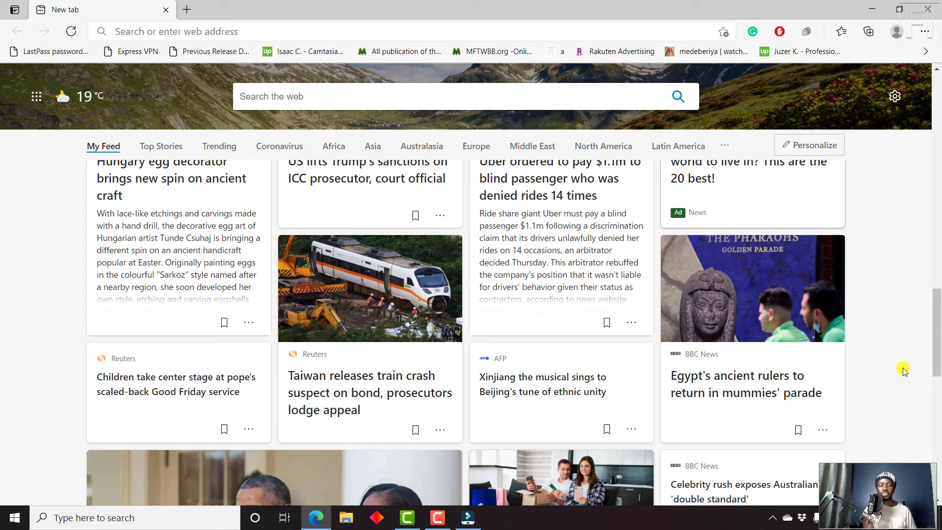
pyautogui.press('F9')
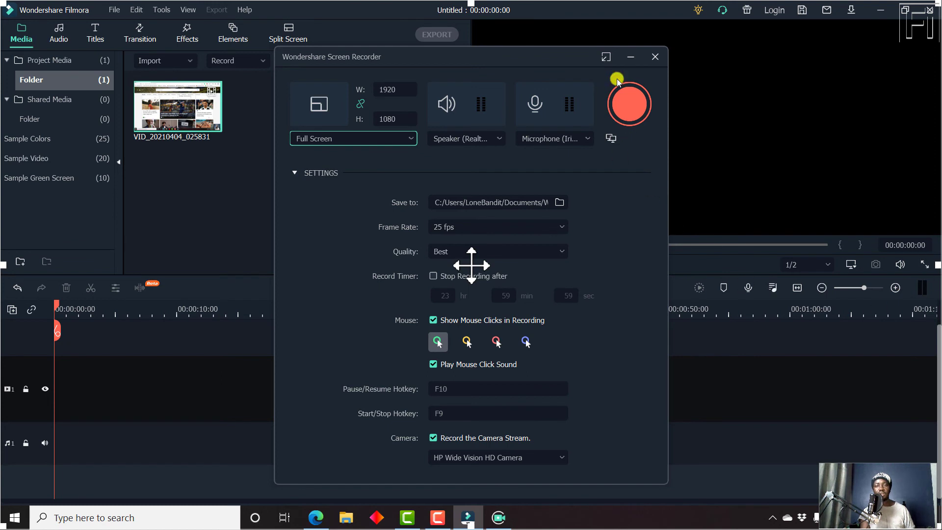
# Step: Add clip VID_20210404_025831 to the video track and match the project to 1918 x 1078 25fps
pyautogui.click(627, 57)
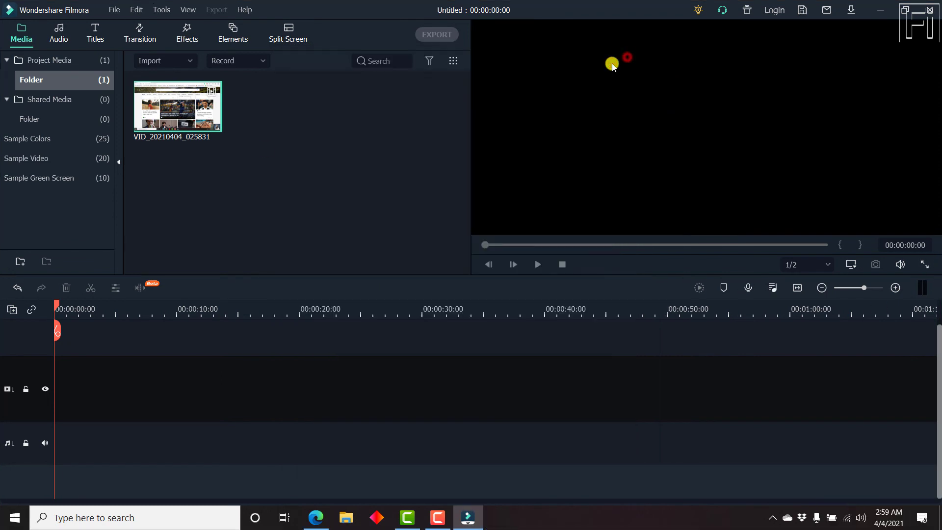
pyautogui.moveTo(153, 136); pyautogui.dragTo(48, 456)
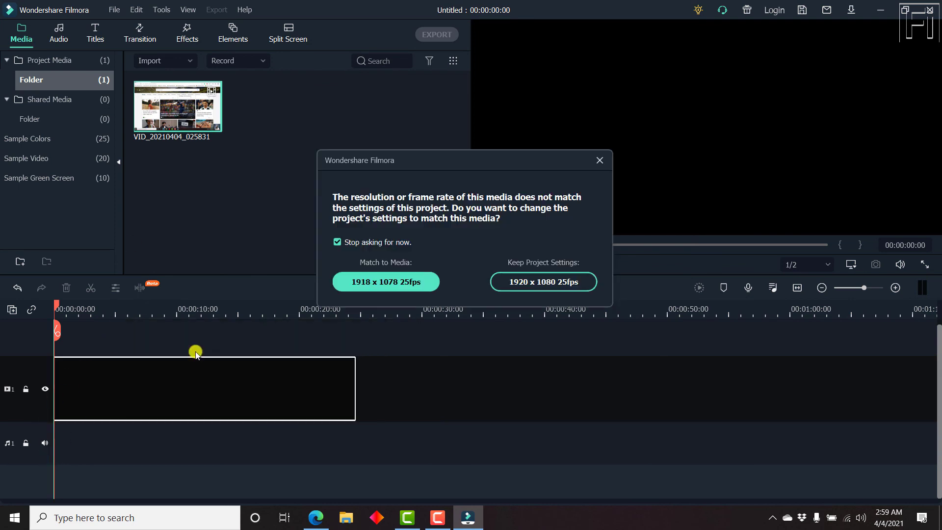
pyautogui.click(352, 243)
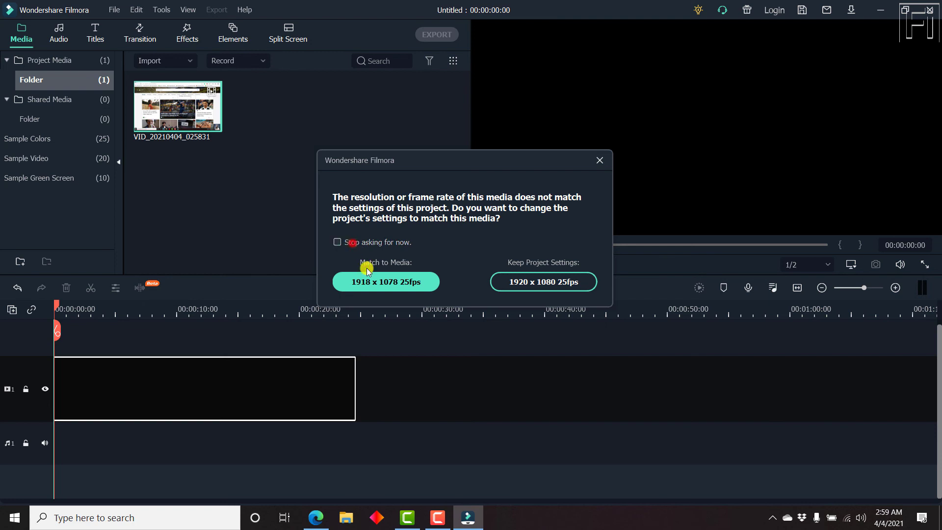
pyautogui.click(377, 284)
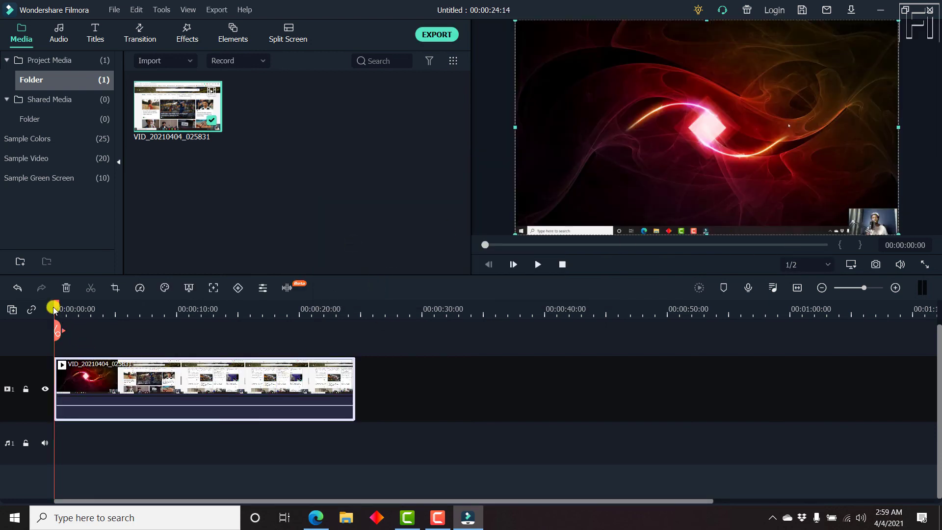
# Step: Scrub the playhead to about 00:00:18 to check the news-feed footage and webcam overlay
pyautogui.moveTo(55, 304); pyautogui.dragTo(286, 319)
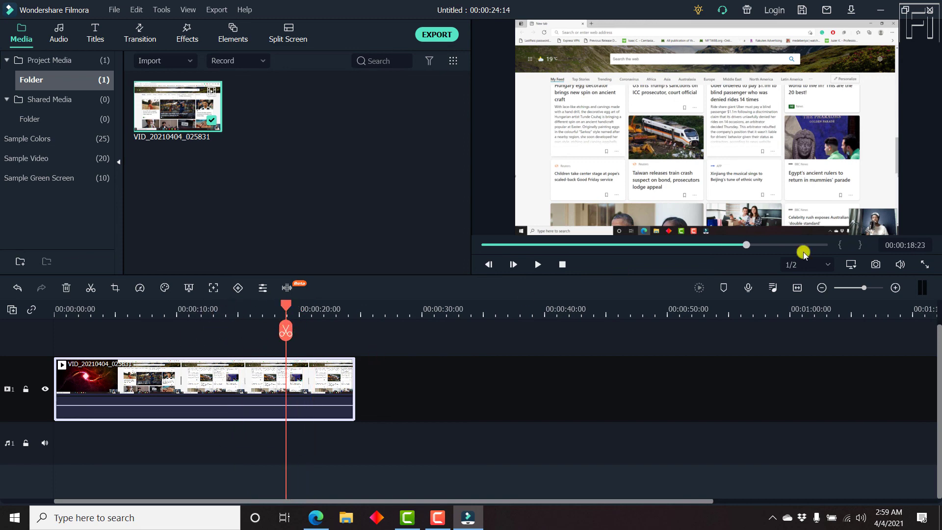